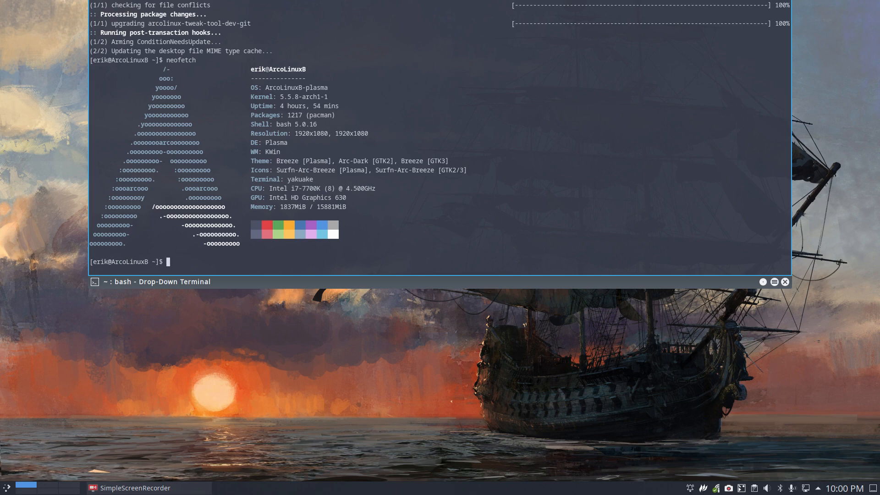
Hide the drop-down terminal, then start a Flameshot capture of a desktop region about 1007 × 625 pixels and cancel it
{"action": "key", "text": "F12"}
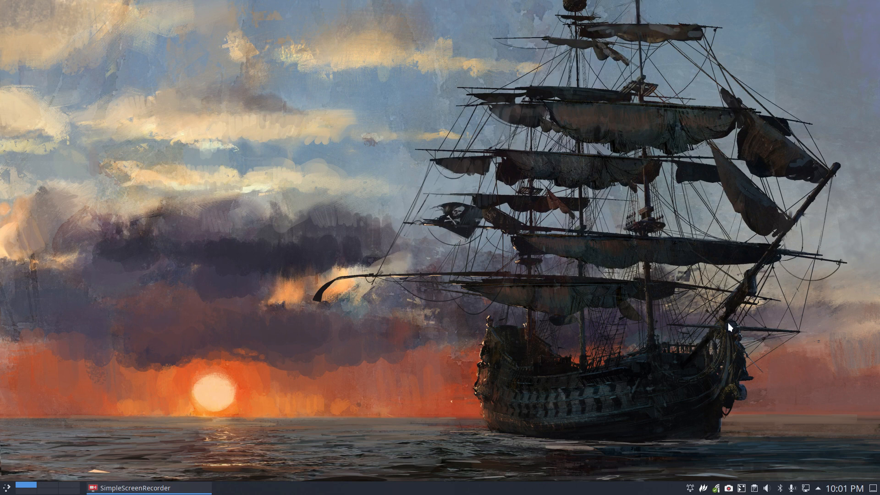
{"action": "left_click", "coordinate": [704, 490]}
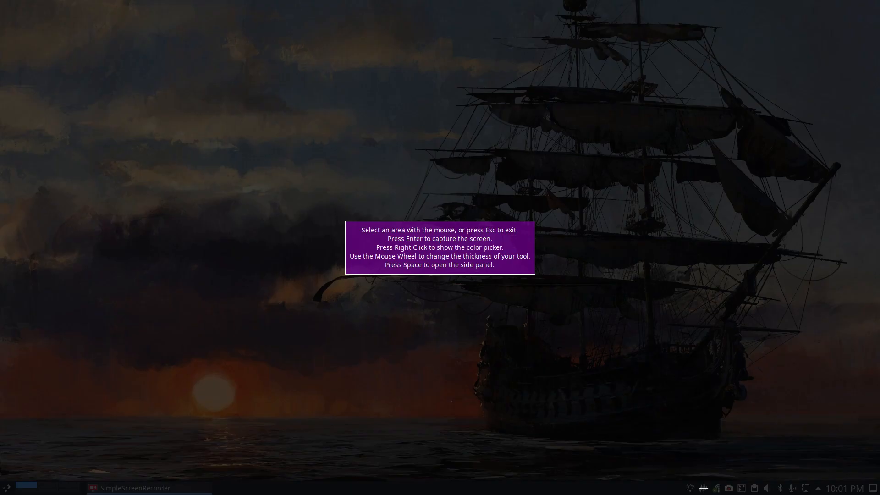
{"action": "left_click_drag", "start_coordinate": [232, 71], "coordinate": [693, 357]}
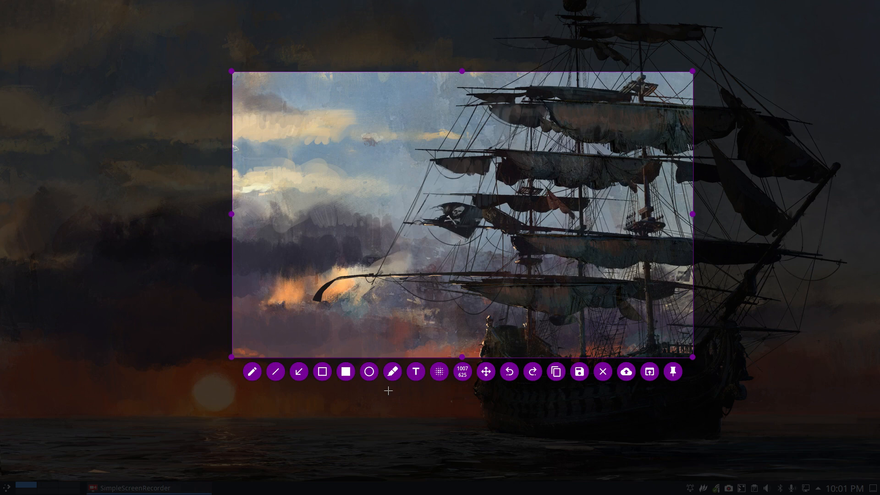
{"action": "key", "text": "Escape"}
Run sudo pacman -S flameshot in a new terminal, entering the sudo password and accepting the installation, and close the terminal
{"action": "key", "text": "ctrl+alt+t"}
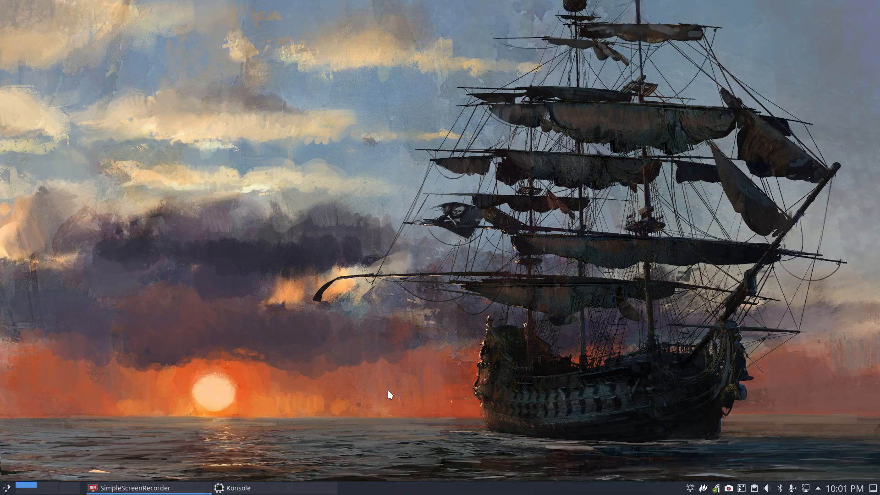
{"action": "left_click_drag", "start_coordinate": [253, 7], "coordinate": [450, 66]}
{"action": "type", "text": "sudo pacman"}
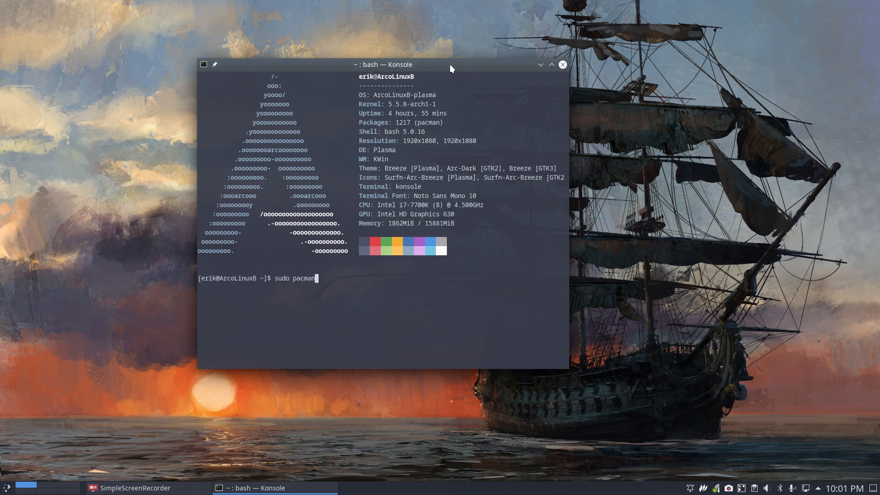
{"action": "type", "text": " -S flameshot"}
{"action": "key", "text": "Return"}
{"action": "key", "text": "Return"}
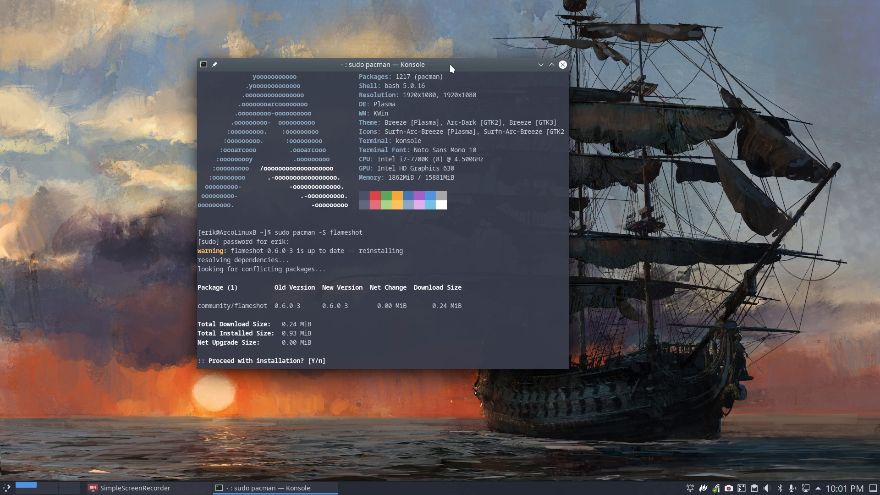
{"action": "key", "text": "Return"}
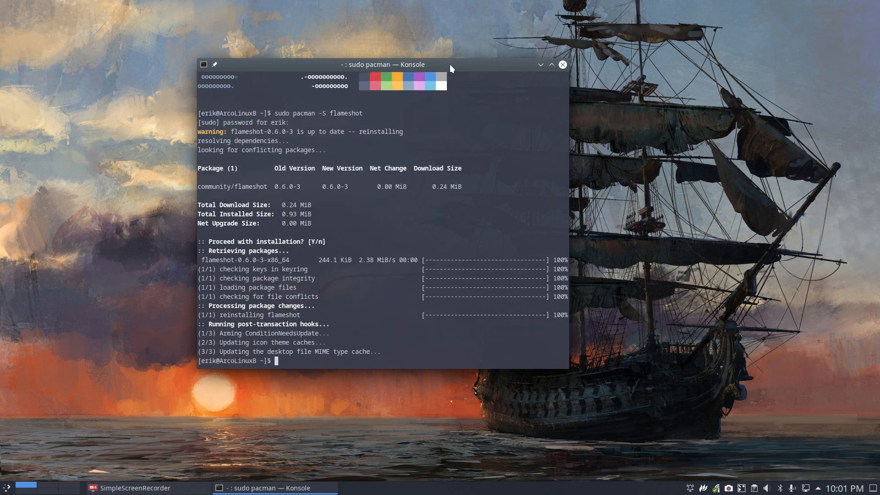
{"action": "left_click", "coordinate": [563, 64]}
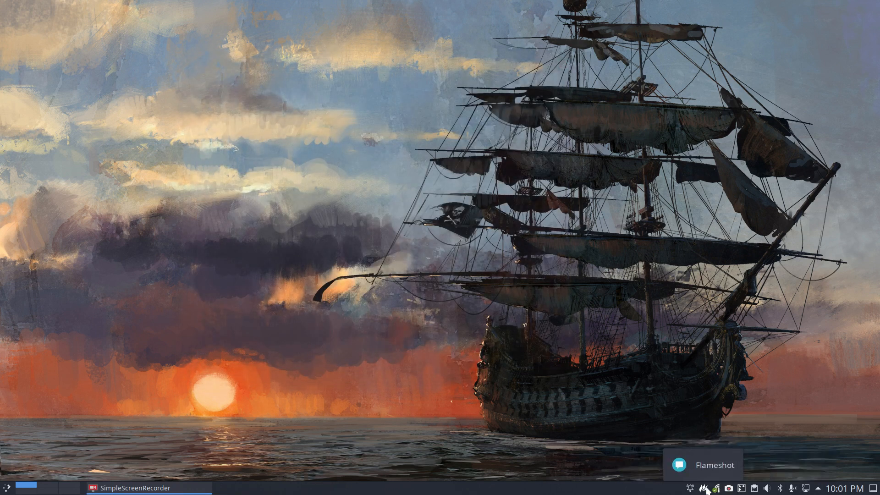
Find Flameshot in the application launcher by searching for "fla" and launch it
{"action": "left_click", "coordinate": [7, 489]}
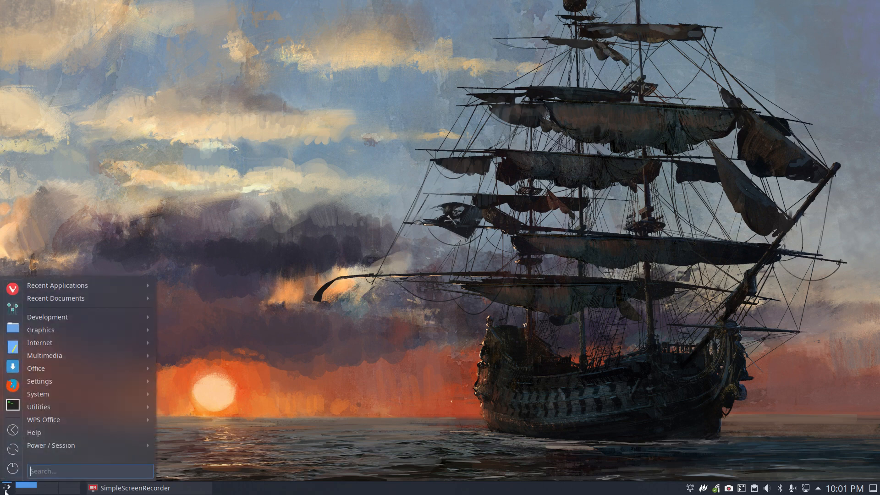
{"action": "type", "text": "flam"}
{"action": "key", "text": "Return"}
{"action": "type", "text": "fla"}
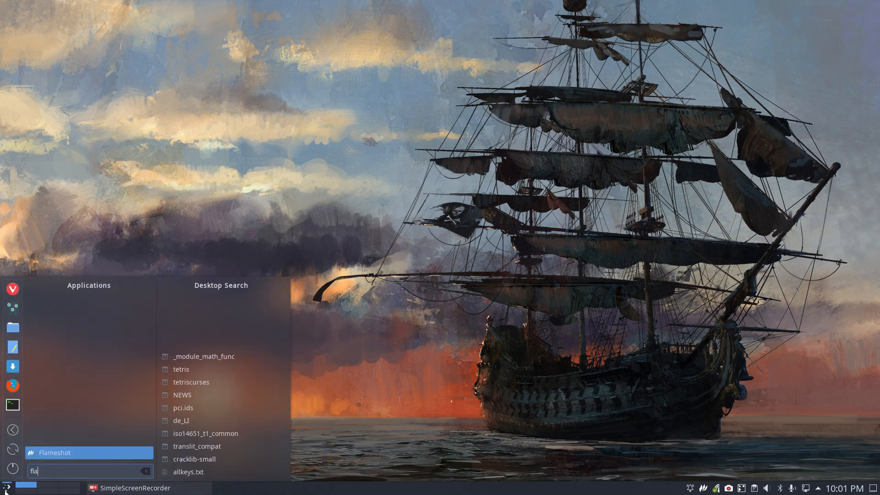
{"action": "key", "text": "Return"}
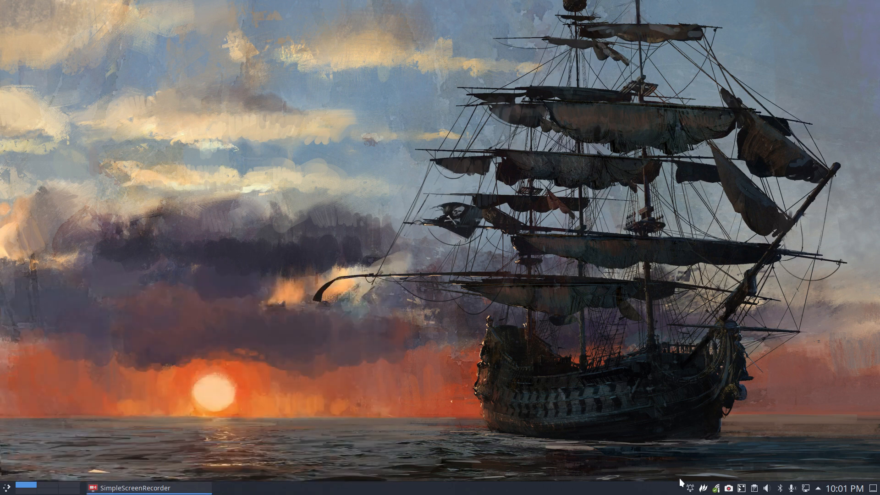
Open the Flameshot configuration, disable the Text button in the button selection and re-enable all buttons
{"action": "right_click", "coordinate": [704, 490]}
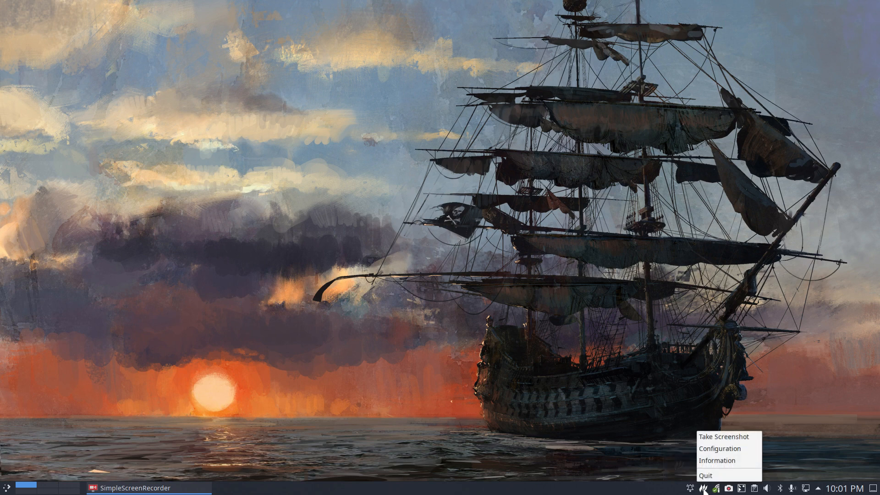
{"action": "left_click", "coordinate": [732, 448]}
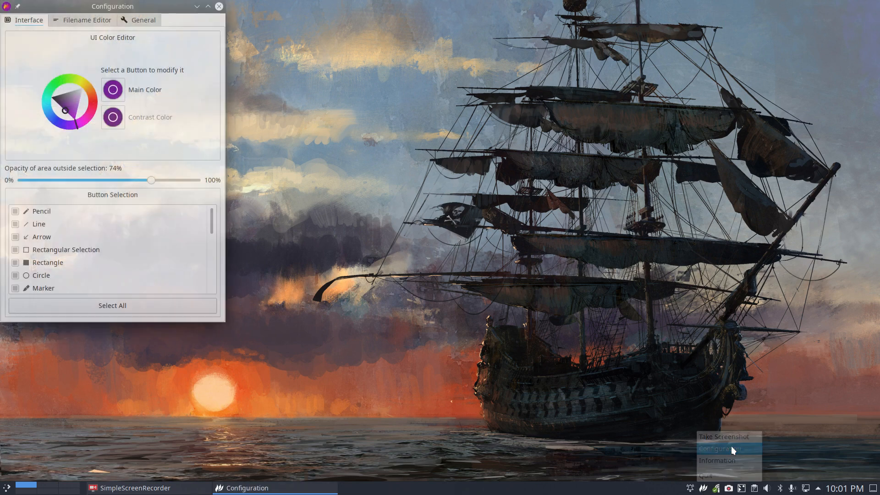
{"action": "left_click_drag", "start_coordinate": [161, 54], "coordinate": [421, 87]}
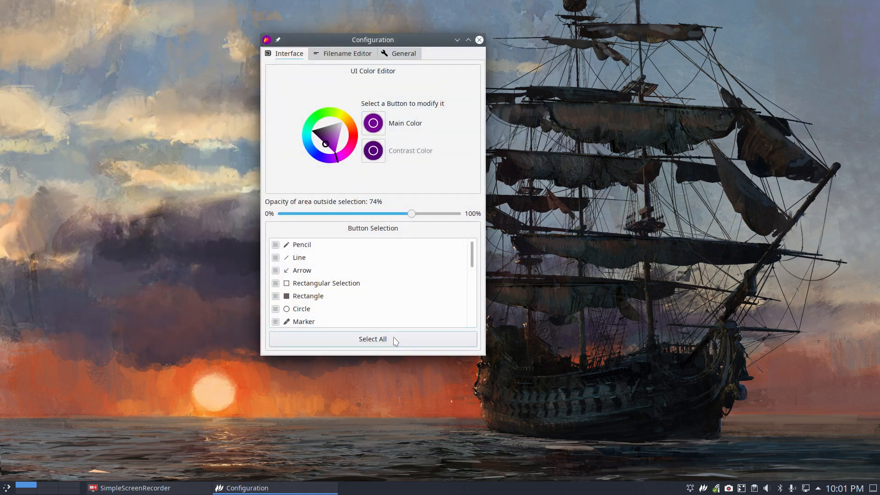
{"action": "scroll", "coordinate": [373, 298], "scroll_direction": "down", "scroll_amount": 2}
{"action": "scroll", "coordinate": [373, 295], "scroll_direction": "up", "scroll_amount": 1}
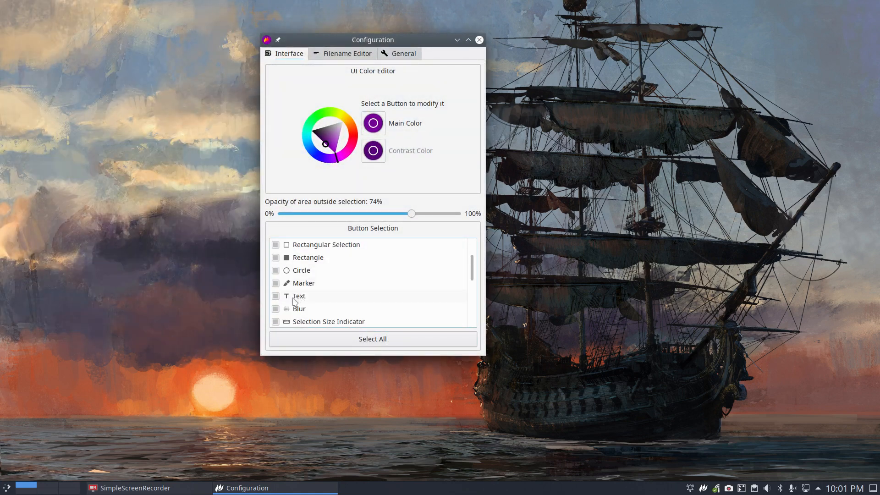
{"action": "left_click", "coordinate": [276, 297]}
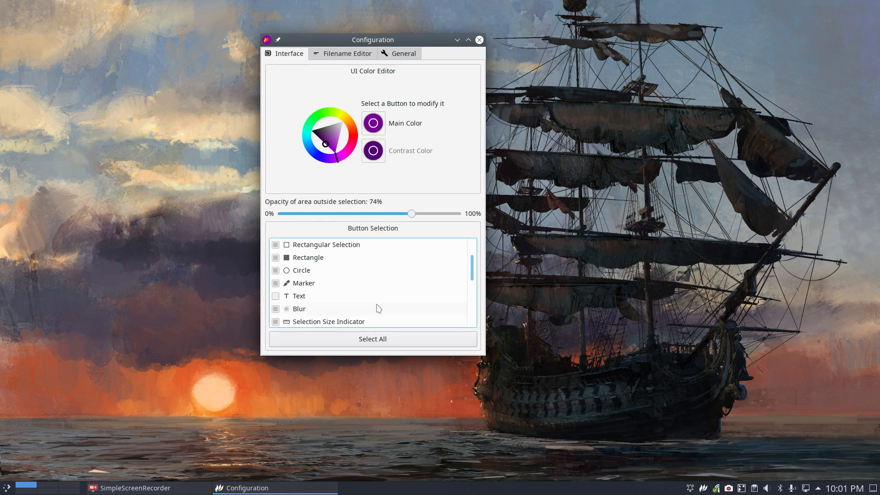
{"action": "left_click", "coordinate": [378, 343]}
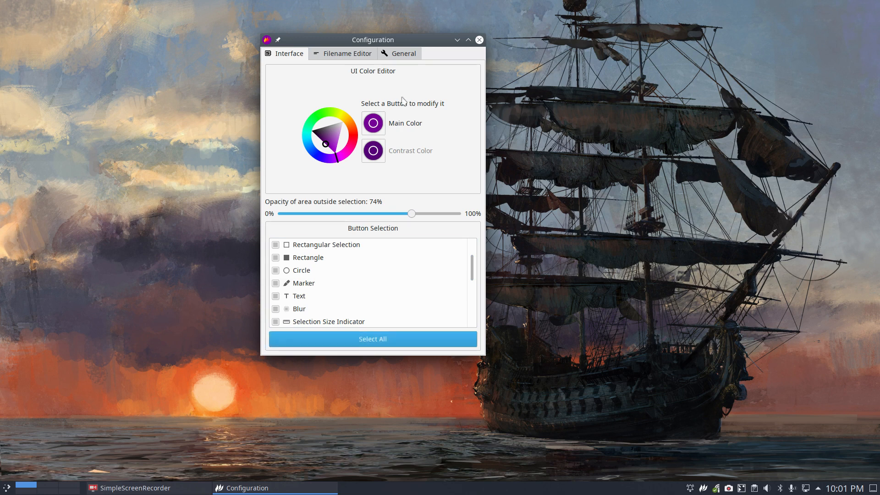
Review Flameshot's filename pattern options and general settings, including the launch at startup option
{"action": "left_click", "coordinate": [355, 54]}
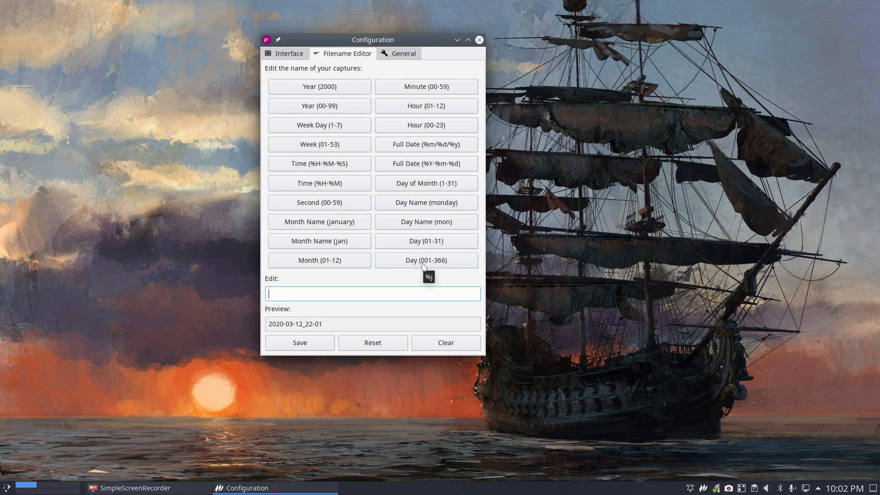
{"action": "left_click", "coordinate": [402, 55]}
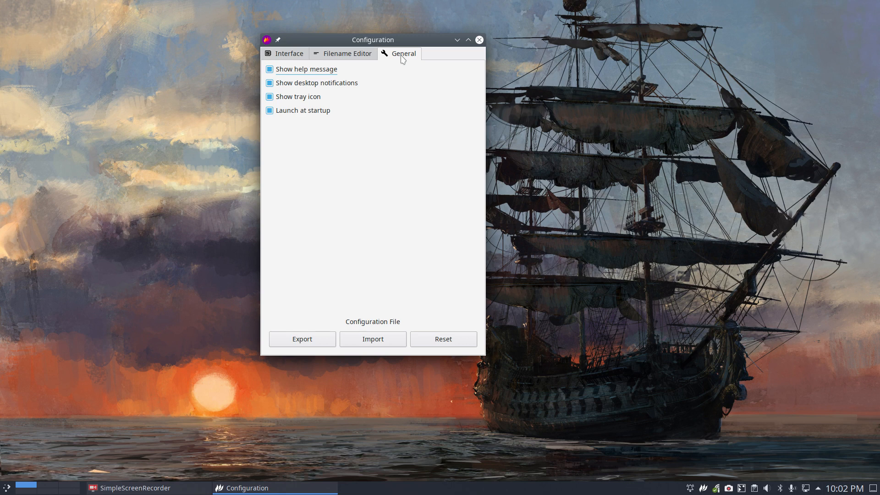
{"action": "left_click", "coordinate": [276, 114]}
{"action": "left_click", "coordinate": [277, 114]}
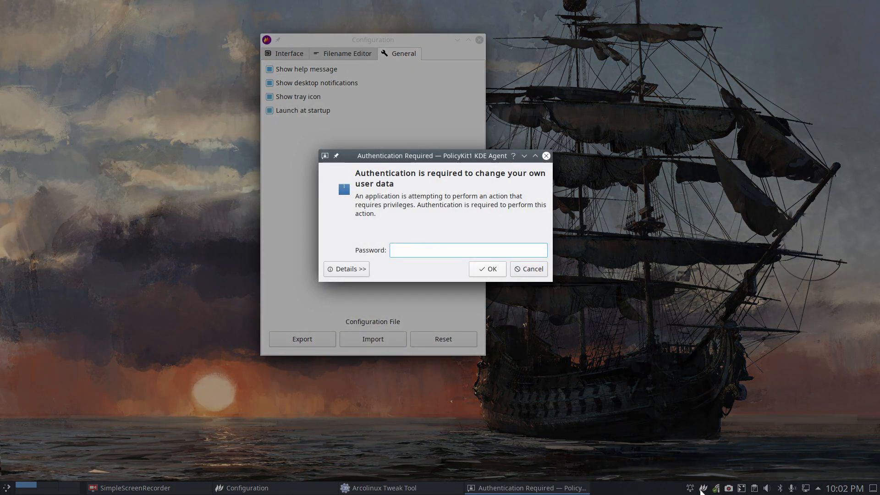
Enter the account password to inspect the autostart entries in ArcoLinux Tweak Tool, and close it and the Flameshot configuration
{"action": "type", "text": "****"}
{"action": "key", "text": "Return"}
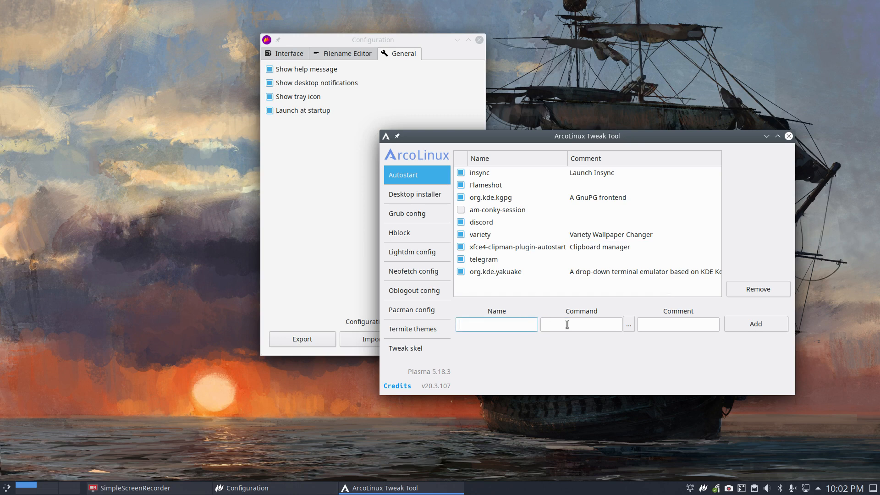
{"action": "left_click", "coordinate": [675, 324]}
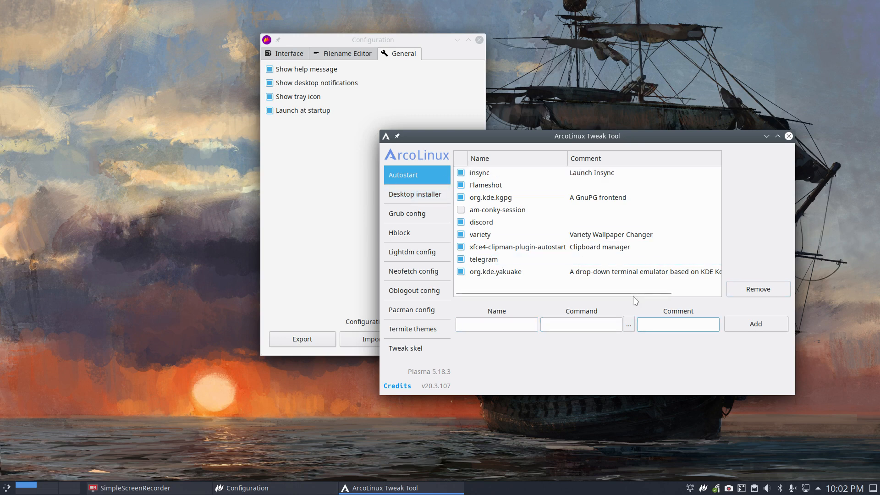
{"action": "left_click", "coordinate": [789, 136]}
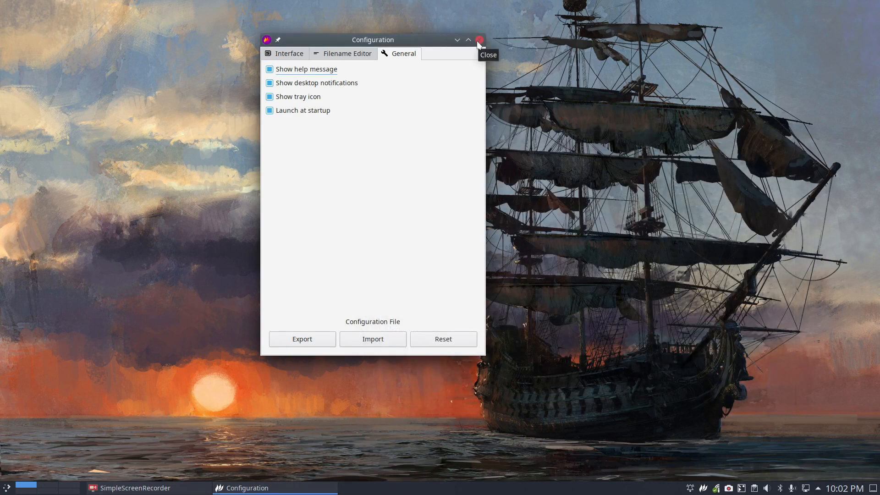
{"action": "left_click", "coordinate": [479, 41]}
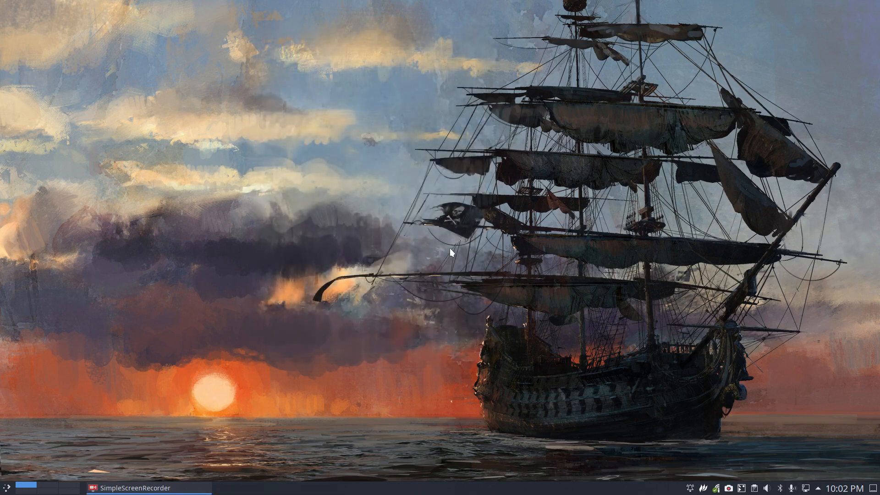
Open a terminal near the middle of the desktop and frame it with a Flameshot capture region about 1010 × 776 pixels
{"action": "key", "text": "ctrl+alt+t"}
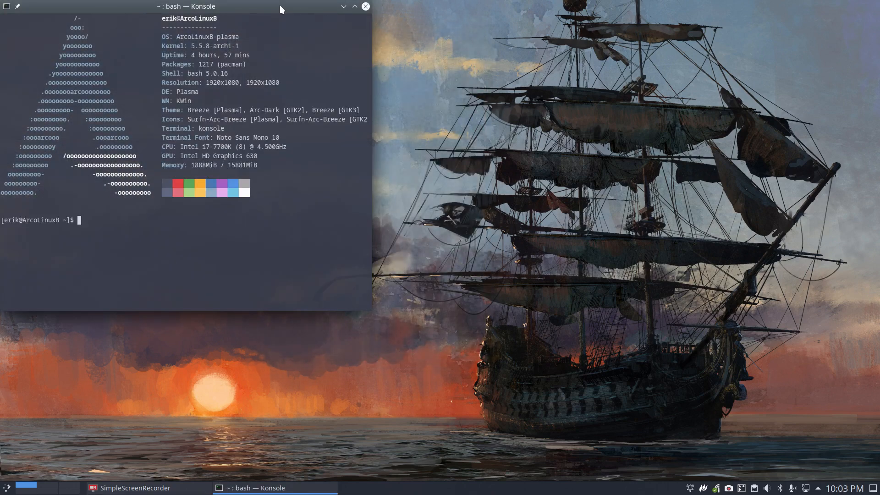
{"action": "left_click_drag", "start_coordinate": [281, 10], "coordinate": [492, 71]}
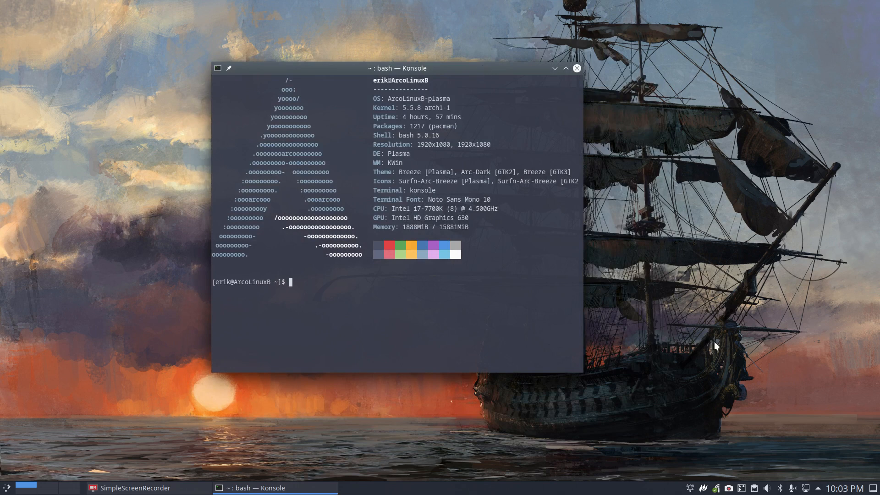
{"action": "left_click", "coordinate": [703, 490]}
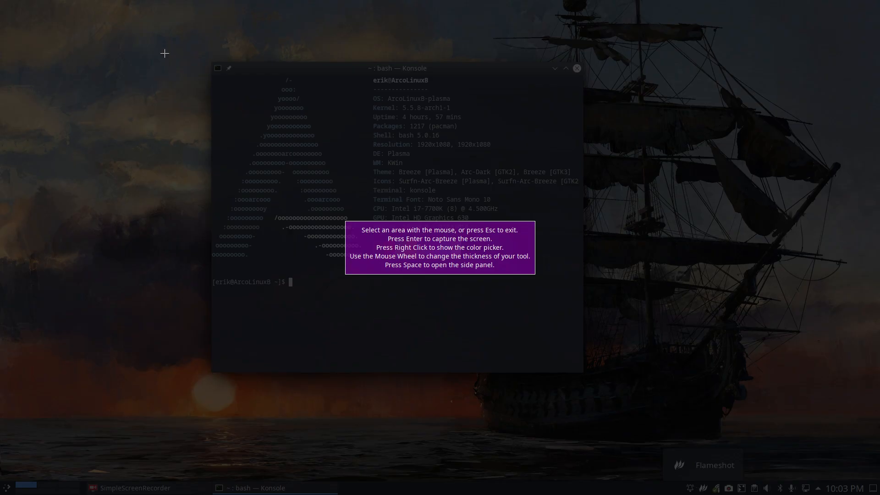
{"action": "left_click_drag", "start_coordinate": [169, 44], "coordinate": [630, 402]}
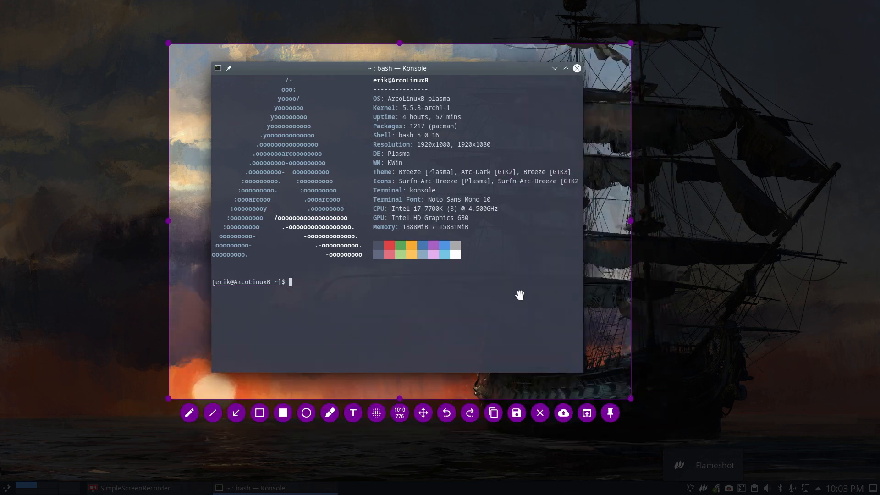
{"action": "mouse_move", "coordinate": [521, 295]}
{"action": "left_mouse_down"}
{"action": "mouse_move", "coordinate": [516, 361]}
{"action": "mouse_move", "coordinate": [360, 243]}
{"action": "mouse_move", "coordinate": [467, 385]}
{"action": "mouse_move", "coordinate": [486, 290]}
{"action": "mouse_move", "coordinate": [507, 295]}
{"action": "left_mouse_up"}
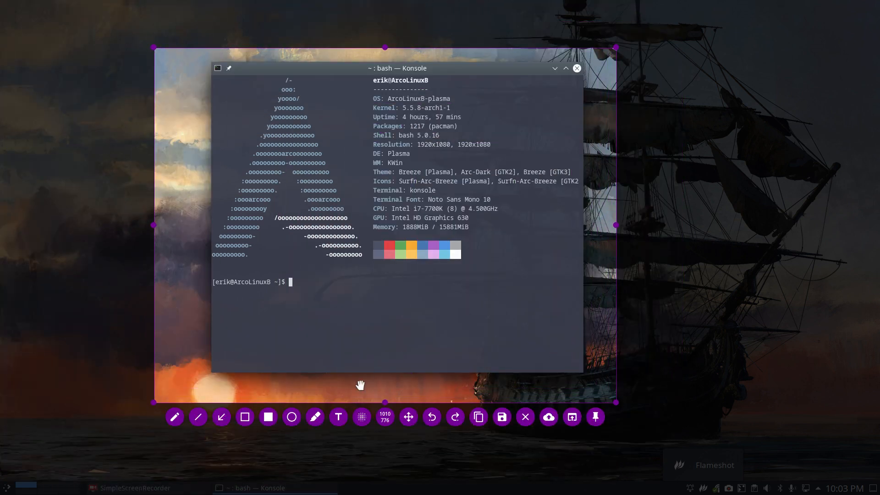
Draw two thick red arrows pointing at the two 1920x1080 values in the terminal's Resolution line
{"action": "left_click", "coordinate": [221, 420]}
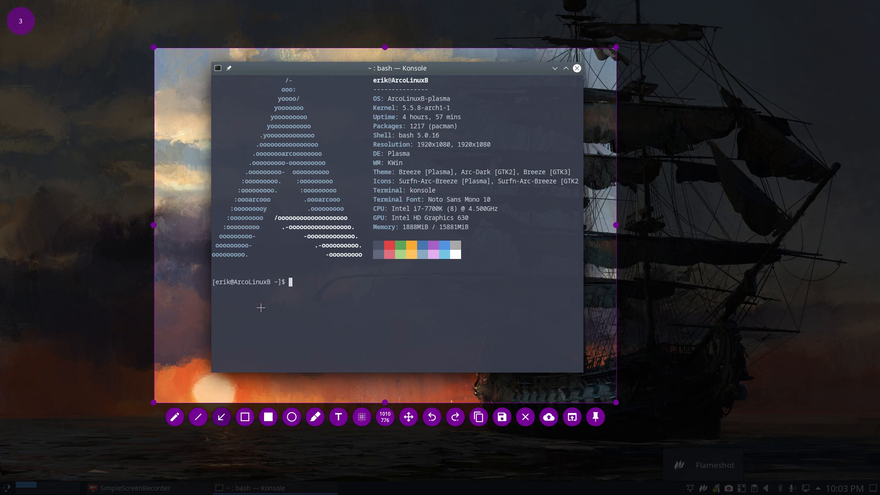
{"action": "scroll", "coordinate": [25, 23], "scroll_direction": "up", "scroll_amount": 3}
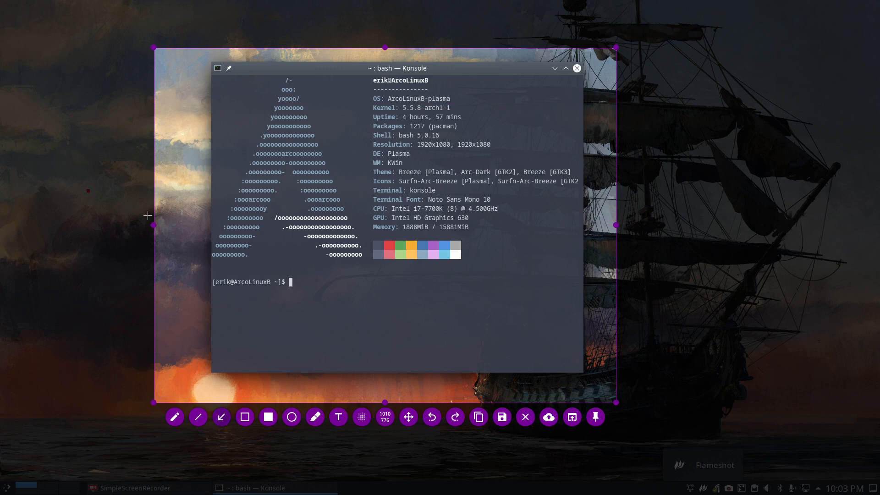
{"action": "left_click_drag", "start_coordinate": [201, 252], "coordinate": [437, 144]}
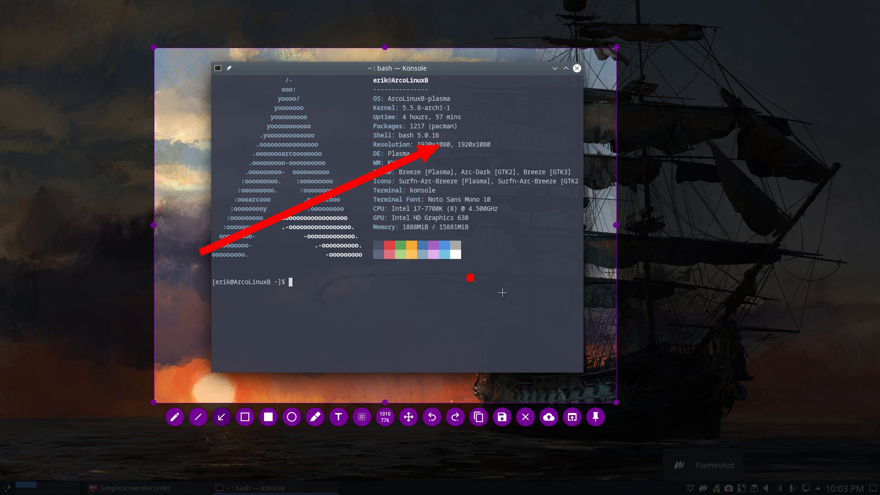
{"action": "mouse_move", "coordinate": [542, 352]}
{"action": "left_mouse_down"}
{"action": "mouse_move", "coordinate": [507, 211]}
{"action": "mouse_move", "coordinate": [480, 150]}
{"action": "left_mouse_up"}
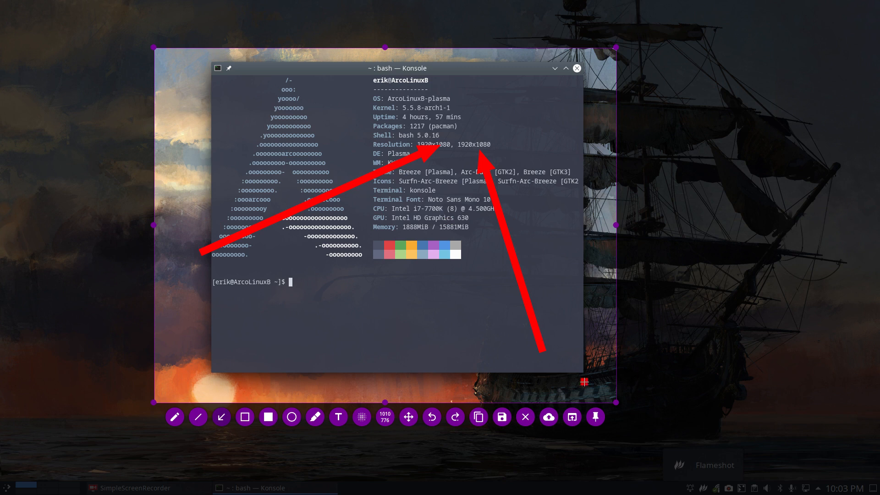
Undo both arrows, and draw and undo a single arrow pointing at the Resolution label
{"action": "key", "text": "ctrl+z"}
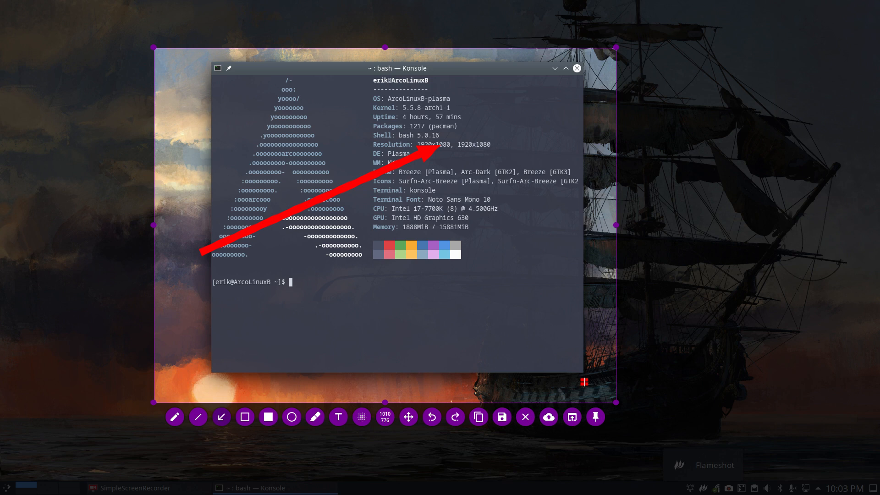
{"action": "key", "text": "ctrl+z"}
{"action": "left_click_drag", "start_coordinate": [222, 289], "coordinate": [370, 143]}
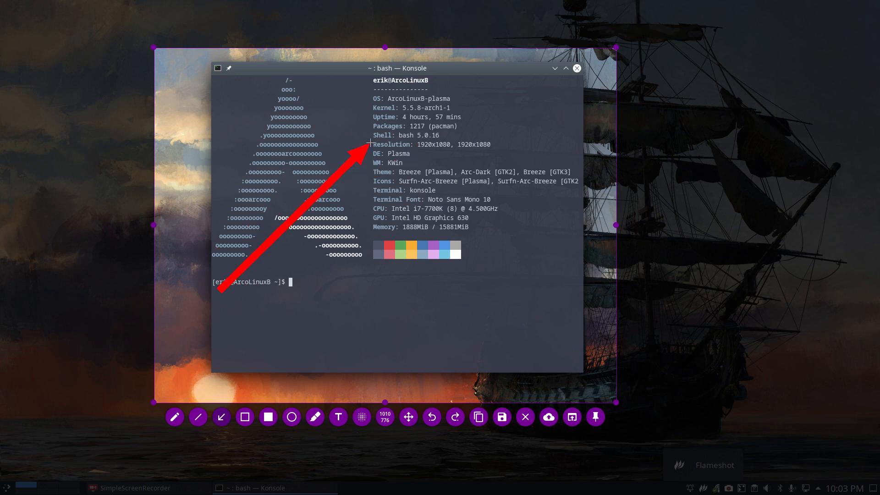
{"action": "key", "text": "ctrl+z"}
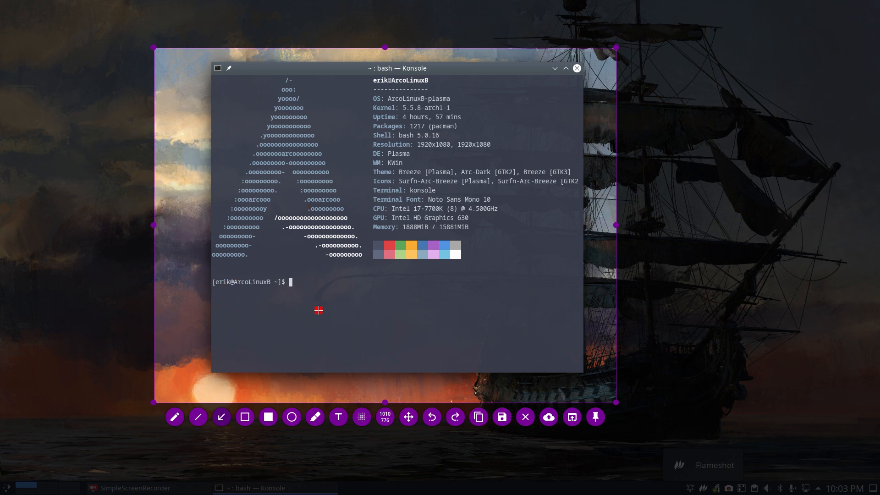
Draw a thick red arrow to the Theme line and thick red circles around the system details and the logo's centre
{"action": "mouse_move", "coordinate": [287, 309]}
{"action": "left_mouse_down"}
{"action": "mouse_move", "coordinate": [349, 230]}
{"action": "mouse_move", "coordinate": [368, 177]}
{"action": "left_mouse_up"}
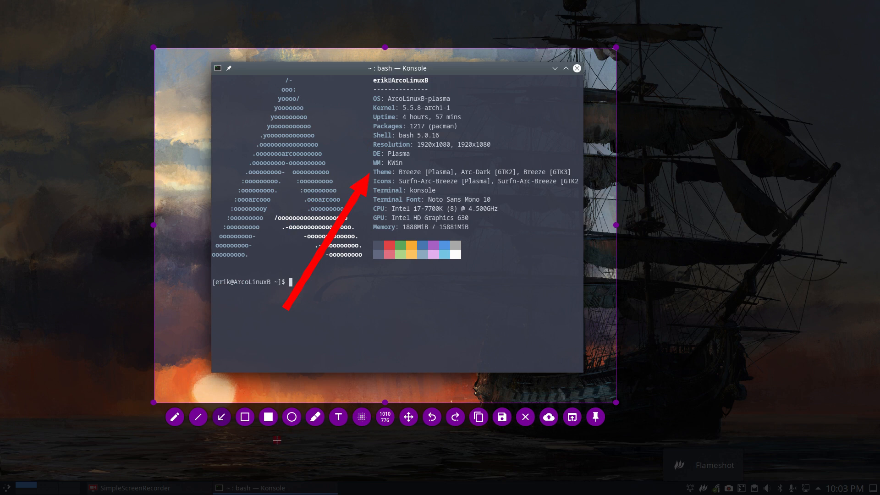
{"action": "left_click", "coordinate": [292, 417]}
{"action": "mouse_move", "coordinate": [342, 63]}
{"action": "left_mouse_down"}
{"action": "mouse_move", "coordinate": [435, 184]}
{"action": "mouse_move", "coordinate": [536, 253]}
{"action": "left_mouse_up"}
{"action": "scroll", "coordinate": [482, 189], "scroll_direction": "up", "scroll_amount": 1}
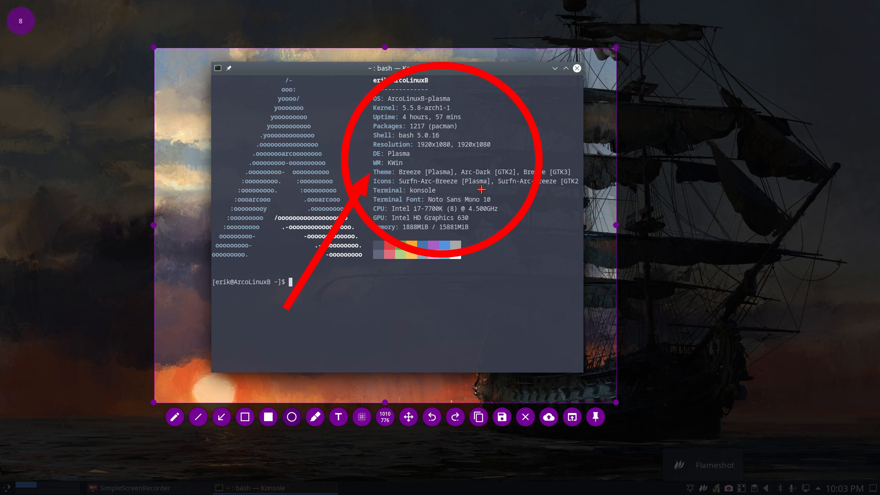
{"action": "left_click_drag", "start_coordinate": [258, 143], "coordinate": [321, 195]}
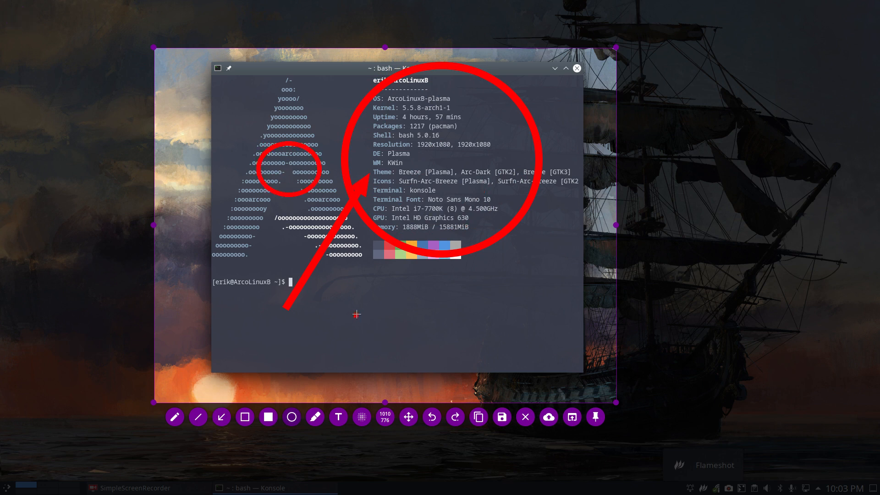
Draw two red ellipses in the terminal's empty lower area, a wide one and a tall one with a thinner outline
{"action": "left_click_drag", "start_coordinate": [367, 287], "coordinate": [480, 351]}
{"action": "scroll", "coordinate": [512, 306], "scroll_direction": "down", "scroll_amount": 5}
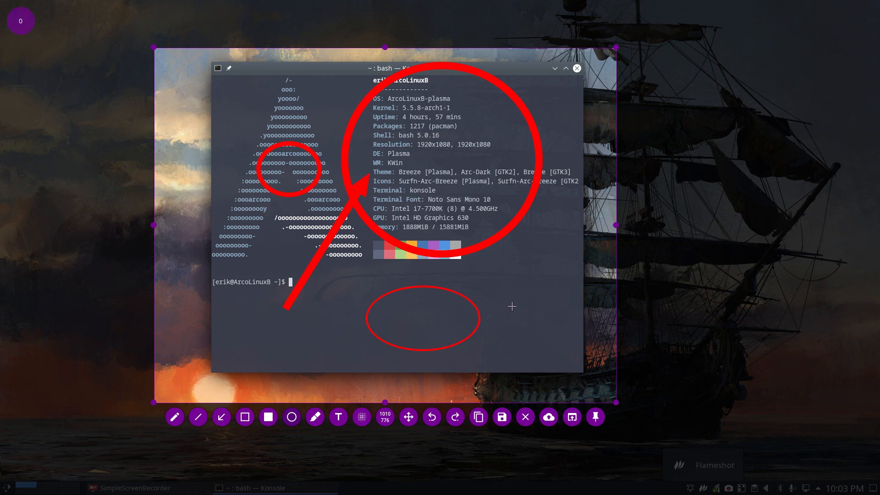
{"action": "scroll", "coordinate": [513, 307], "scroll_direction": "up", "scroll_amount": 1}
{"action": "left_click_drag", "start_coordinate": [508, 290], "coordinate": [554, 366]}
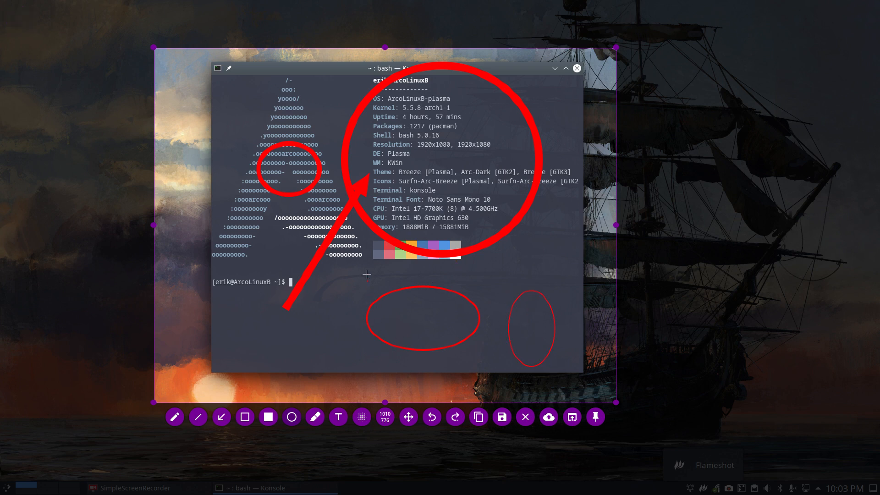
Change the drawing colour to yellow and draw two thin circles around the terminal's colour swatches and the Memory line
{"action": "left_click", "coordinate": [369, 244]}
{"action": "left_click_drag", "start_coordinate": [372, 245], "coordinate": [433, 320]}
{"action": "left_click_drag", "start_coordinate": [422, 186], "coordinate": [499, 268]}
Set the drawing colour back to red and draw a thin freehand squiggle across the lower part of the logo
{"action": "right_click", "coordinate": [488, 302]}
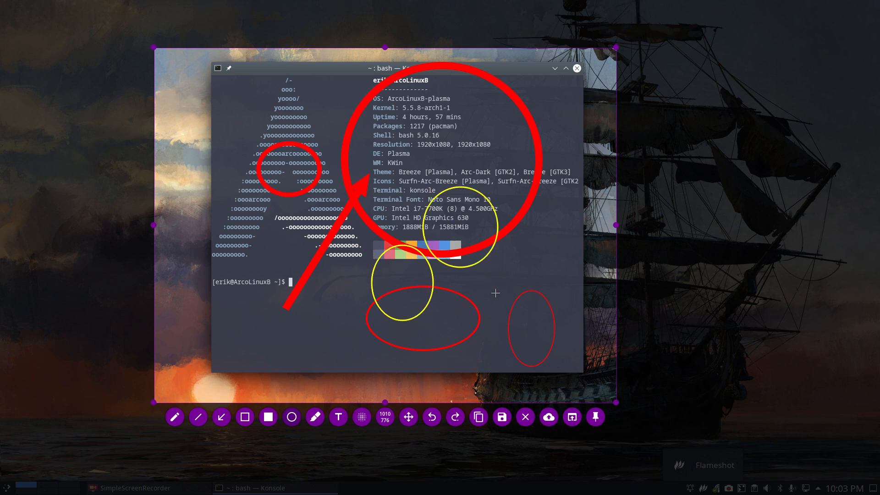
{"action": "left_click", "coordinate": [175, 417]}
{"action": "left_click_drag", "start_coordinate": [282, 257], "coordinate": [378, 233]}
Draw a slanted straight red line below the terminal prompt and two flat outlined rectangles across the logo's upper rows
{"action": "left_click", "coordinate": [198, 417]}
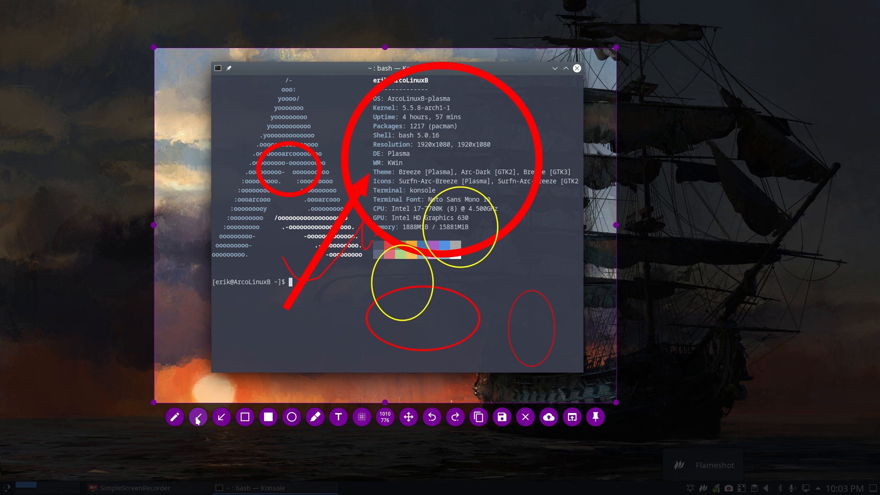
{"action": "left_click_drag", "start_coordinate": [259, 343], "coordinate": [375, 285]}
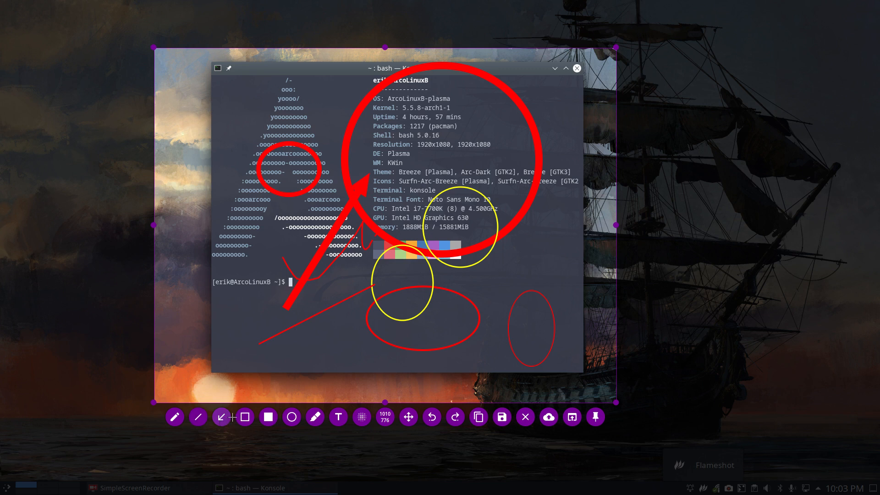
{"action": "mouse_move", "coordinate": [234, 98]}
{"action": "left_mouse_down"}
{"action": "mouse_move", "coordinate": [247, 108]}
{"action": "mouse_move", "coordinate": [338, 114]}
{"action": "left_mouse_up"}
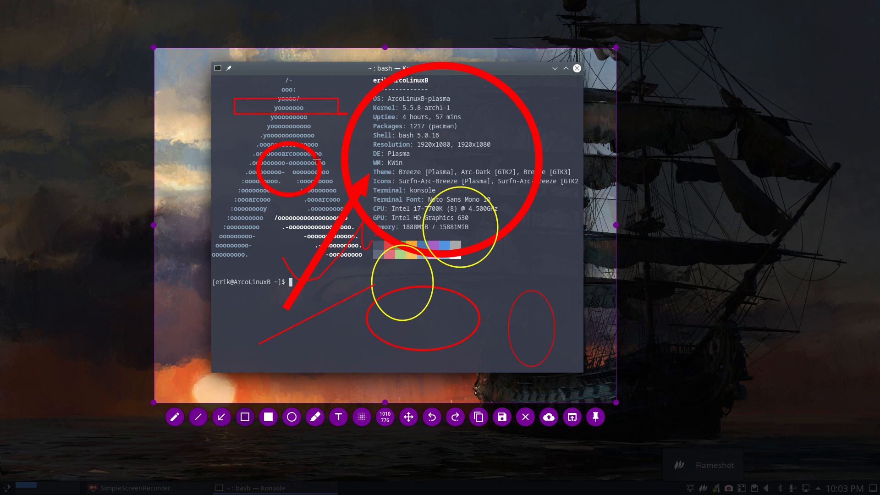
{"action": "left_click_drag", "start_coordinate": [235, 126], "coordinate": [341, 140]}
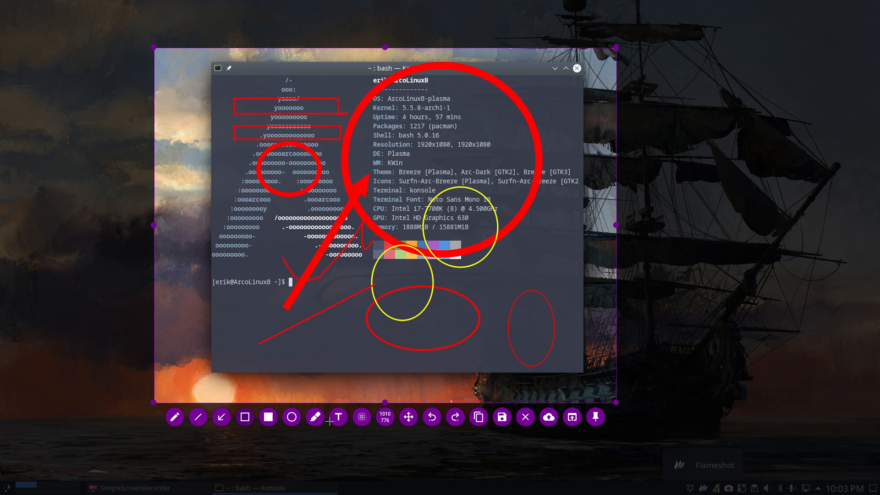
Add the red text "there is a problem" along the lower edge of the capture and enlarge it to span the ellipse above
{"action": "left_click", "coordinate": [257, 357]}
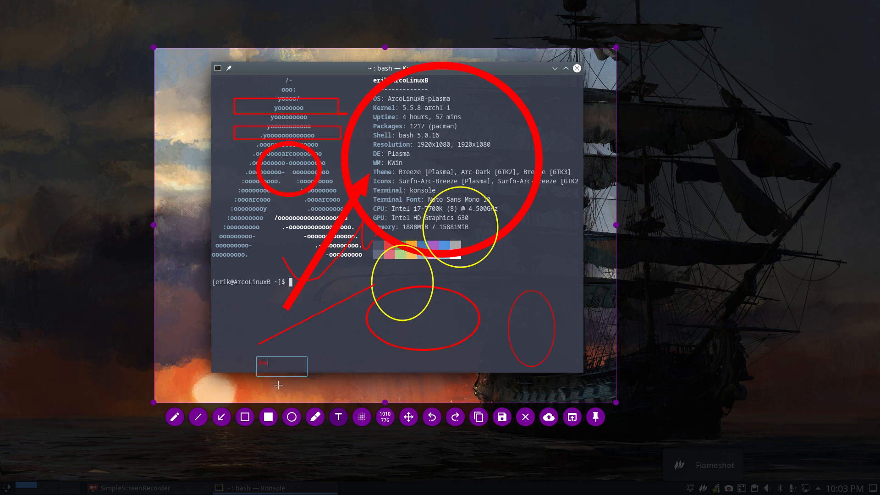
{"action": "type", "text": "there is a problem"}
{"action": "scroll", "coordinate": [298, 369], "scroll_direction": "up", "scroll_amount": 3}
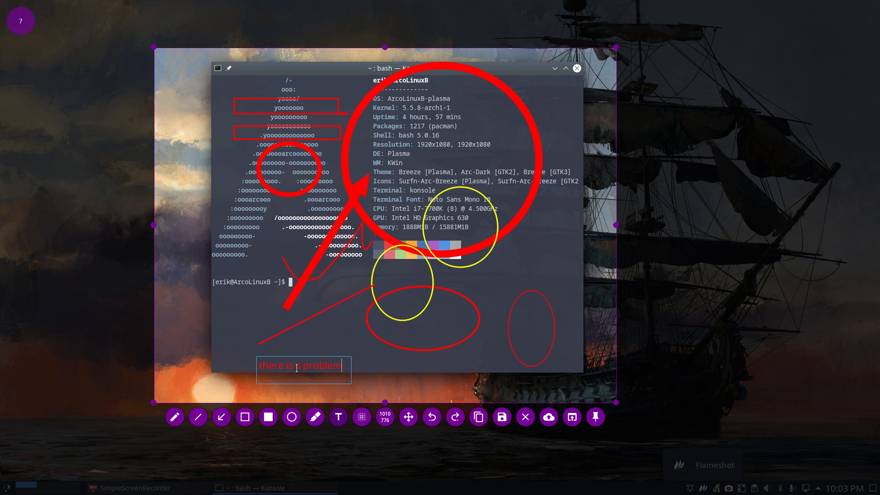
{"action": "scroll", "coordinate": [297, 368], "scroll_direction": "up", "scroll_amount": 20}
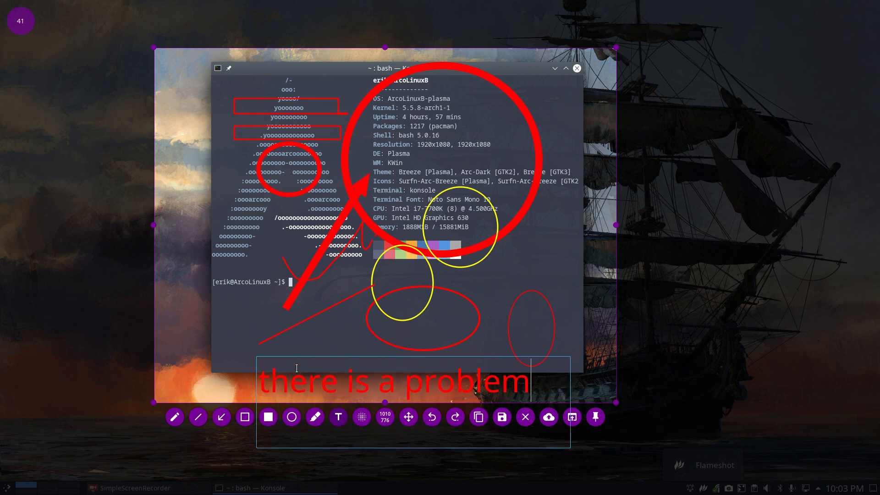
{"action": "scroll", "coordinate": [297, 368], "scroll_direction": "down", "scroll_amount": 5}
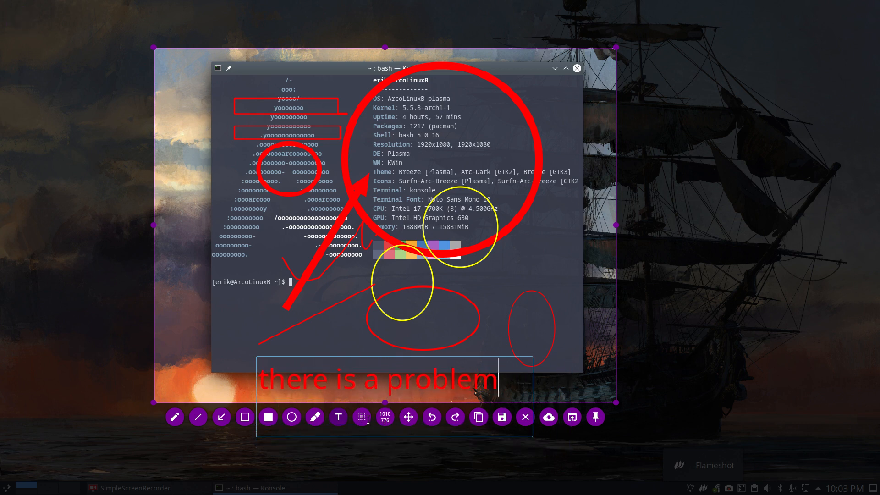
{"action": "left_click", "coordinate": [481, 344]}
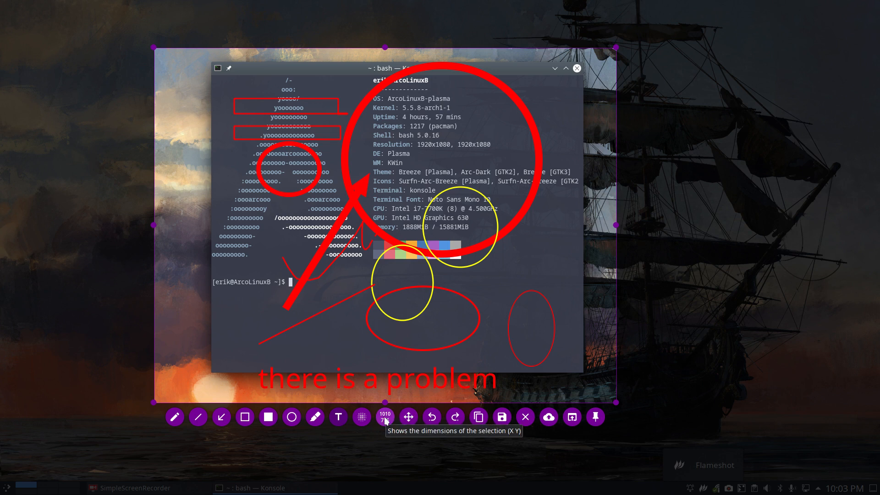
Copy the annotated capture to the clipboard
{"action": "left_click", "coordinate": [502, 417]}
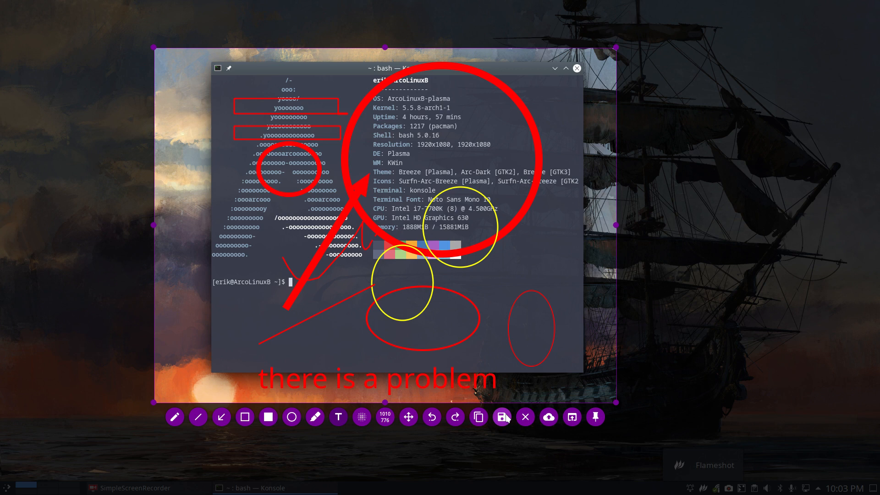
{"action": "left_click", "coordinate": [479, 417]}
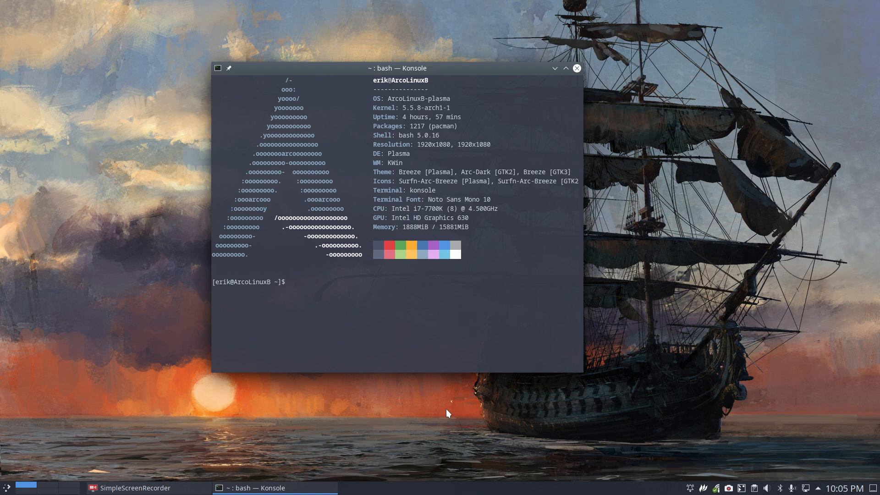
Start a new Flameshot screenshot, and show and hide the side panel with the active colour settings
{"action": "right_click", "coordinate": [704, 489]}
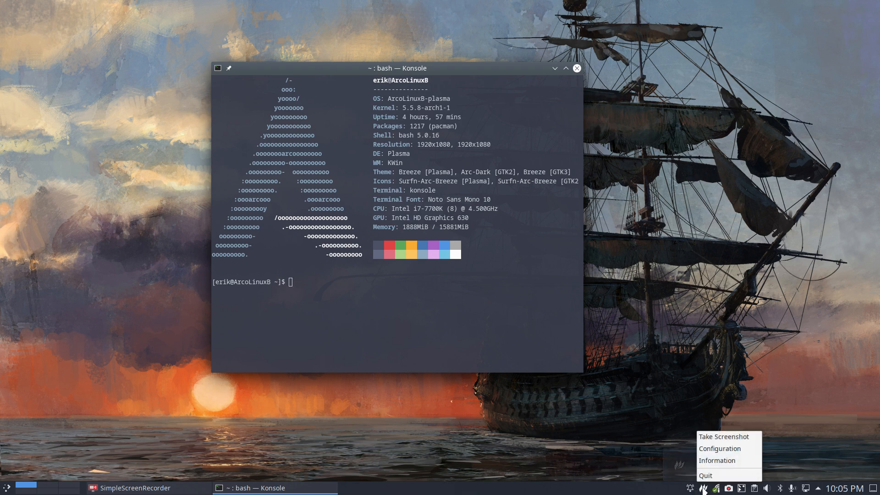
{"action": "left_click", "coordinate": [748, 435]}
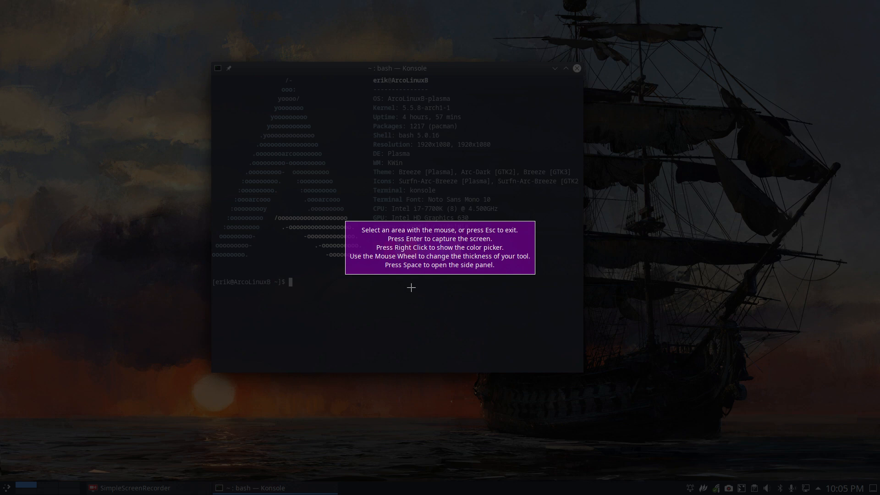
{"action": "key", "text": "space"}
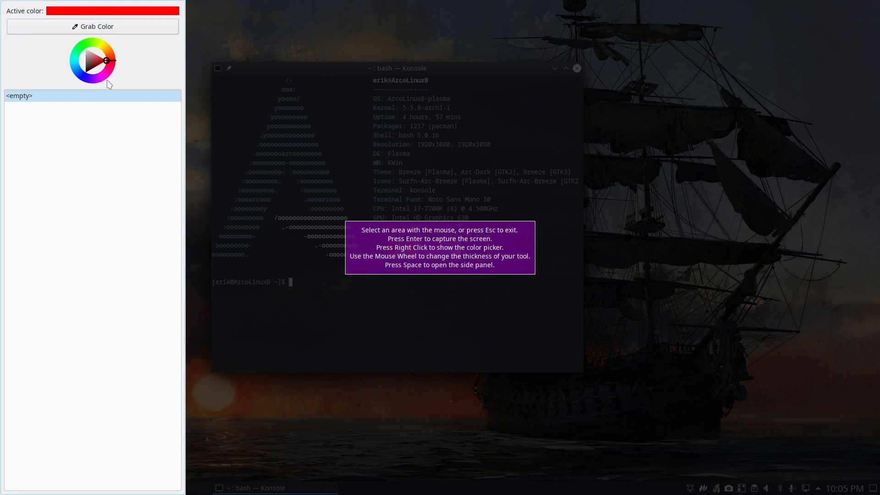
{"action": "key", "text": "space"}
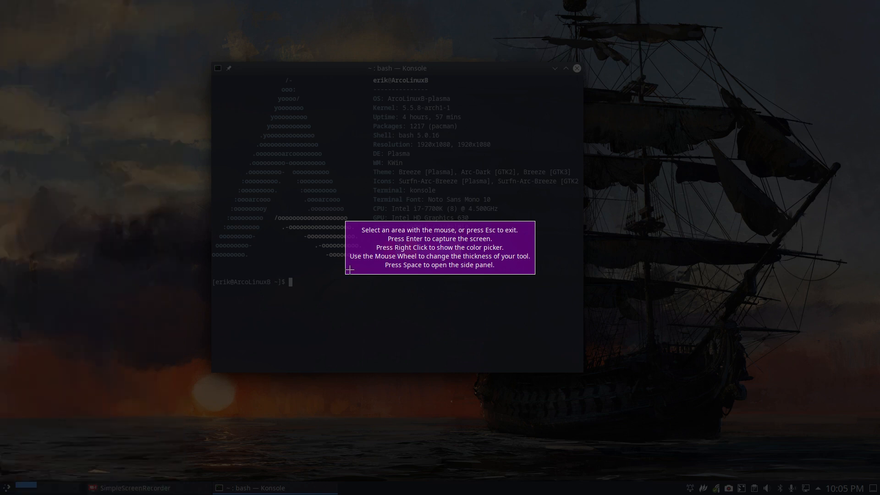
Draw a thick red arrow pointing at the Memory line in a capture region about 1089 × 838 pixels, and discard the capture
{"action": "mouse_move", "coordinate": [187, 44]}
{"action": "left_mouse_down"}
{"action": "mouse_move", "coordinate": [701, 414]}
{"action": "mouse_move", "coordinate": [685, 427]}
{"action": "left_mouse_up"}
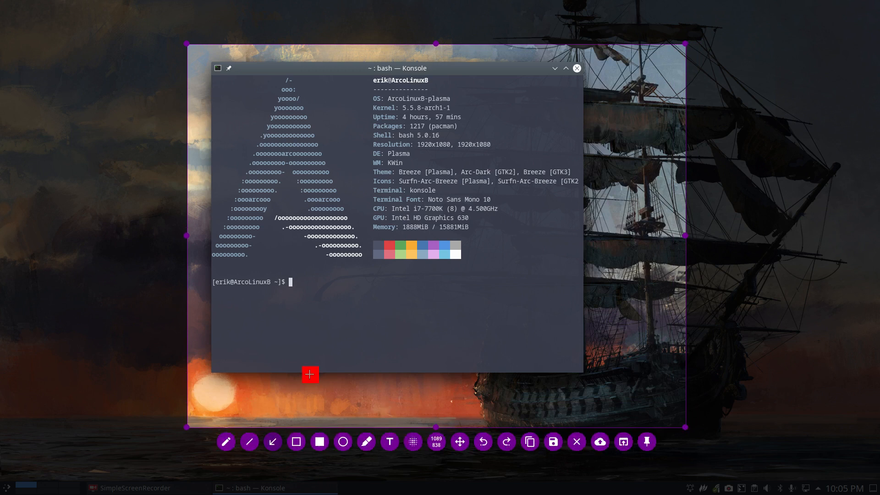
{"action": "mouse_move", "coordinate": [310, 374]}
{"action": "left_mouse_down"}
{"action": "mouse_move", "coordinate": [360, 290]}
{"action": "mouse_move", "coordinate": [374, 233]}
{"action": "left_mouse_up"}
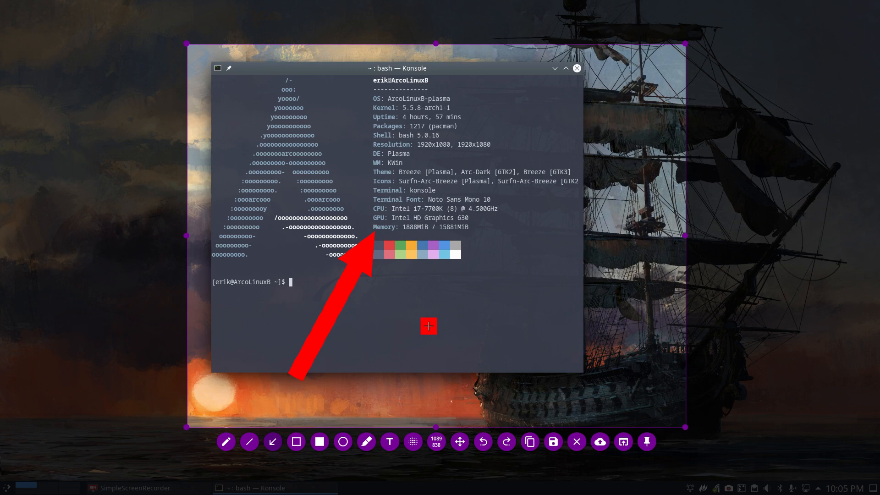
{"action": "key", "text": "Escape"}
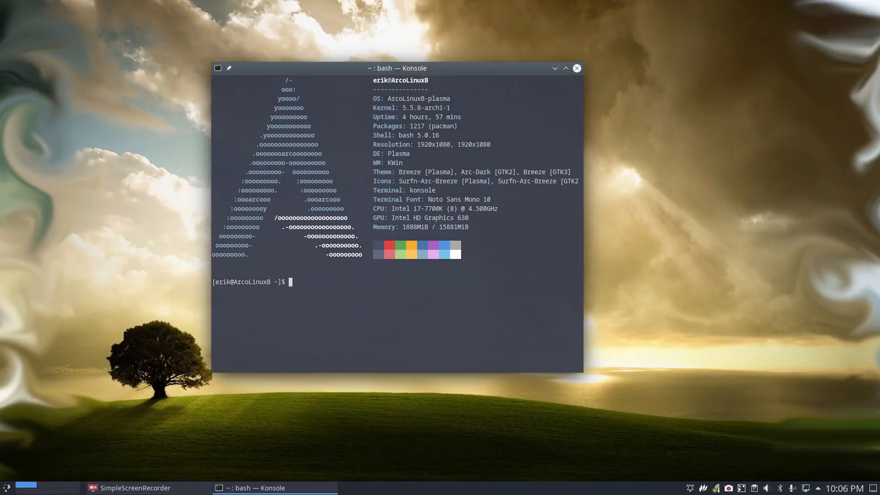